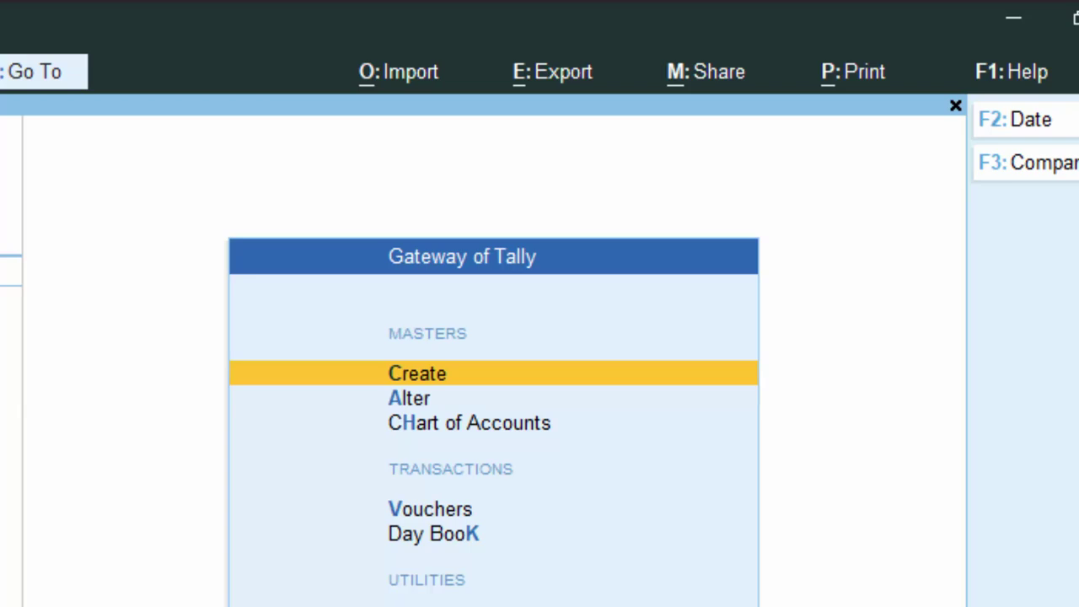
- Start creating a new ledger master and enter the customer's name as the ledger name
key("Return")
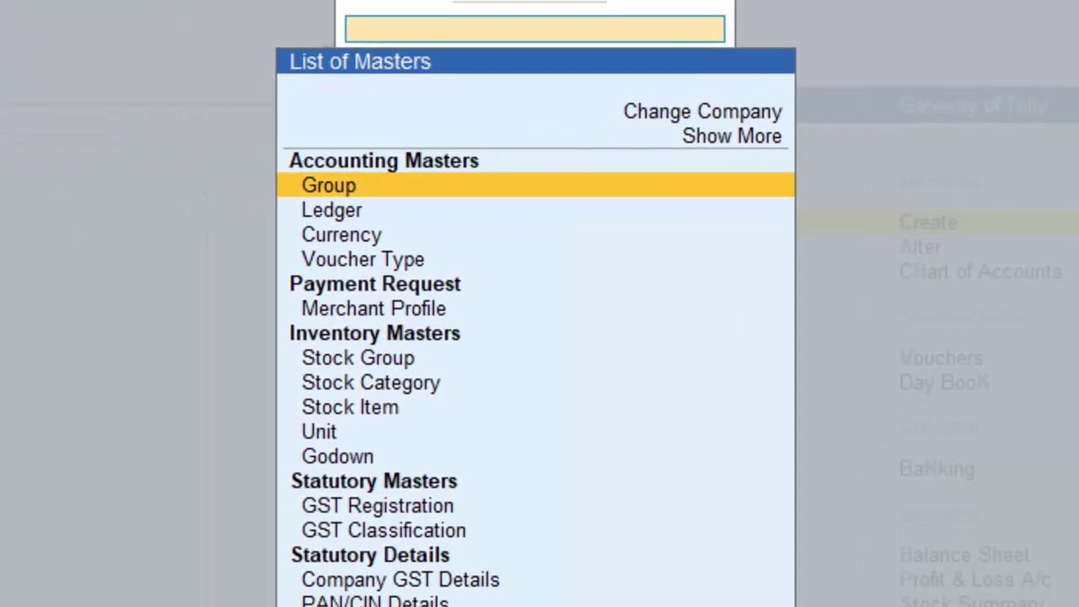
key("Down")
key("Return")
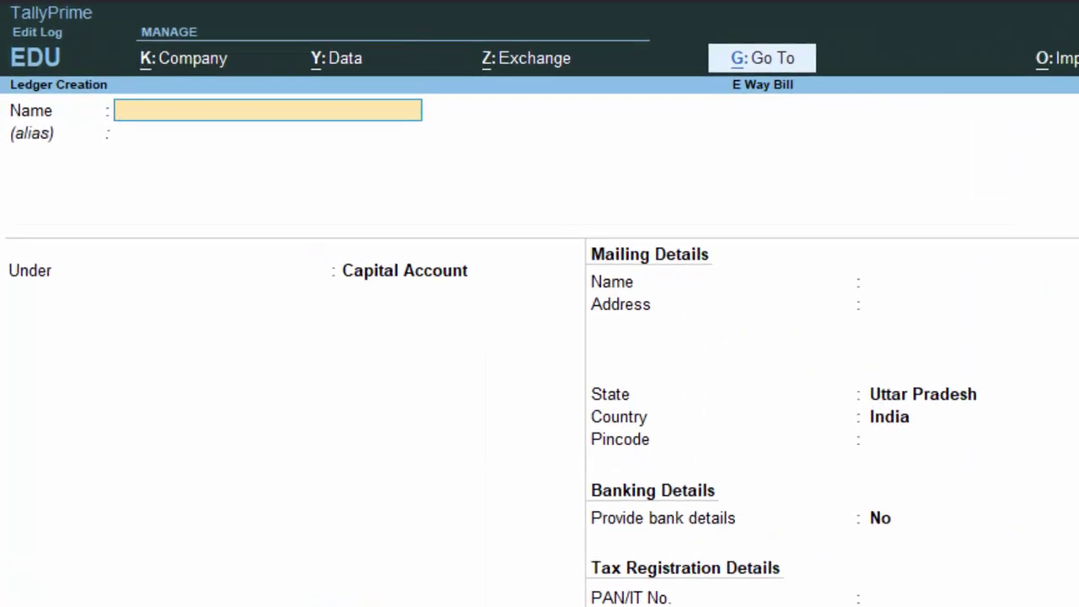
type("Monu")
key("Return")
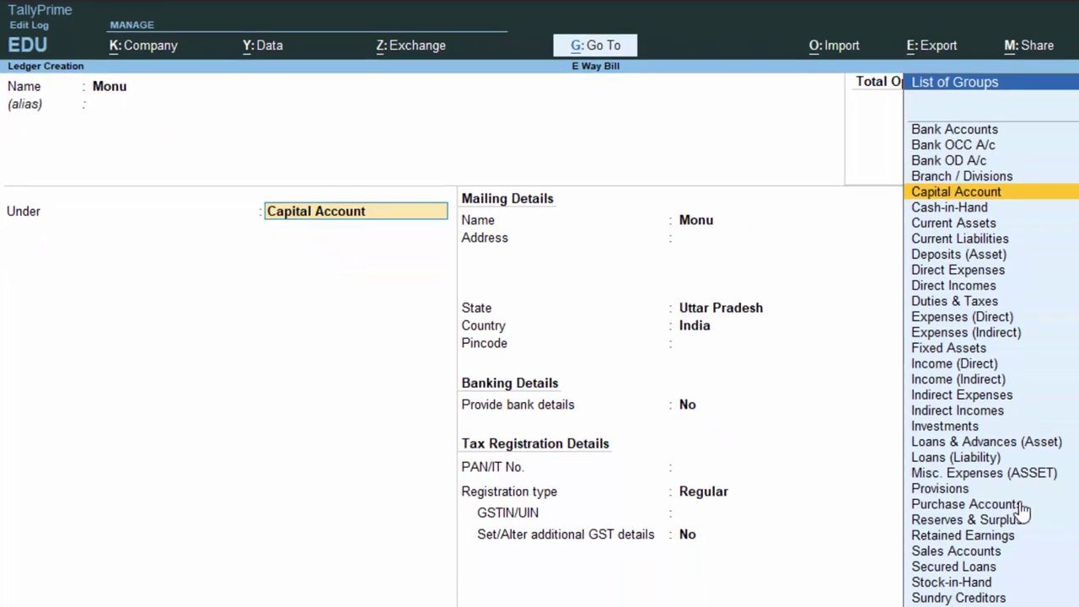
- Place the customer ledger under the Sundry Debtors group
type("S")
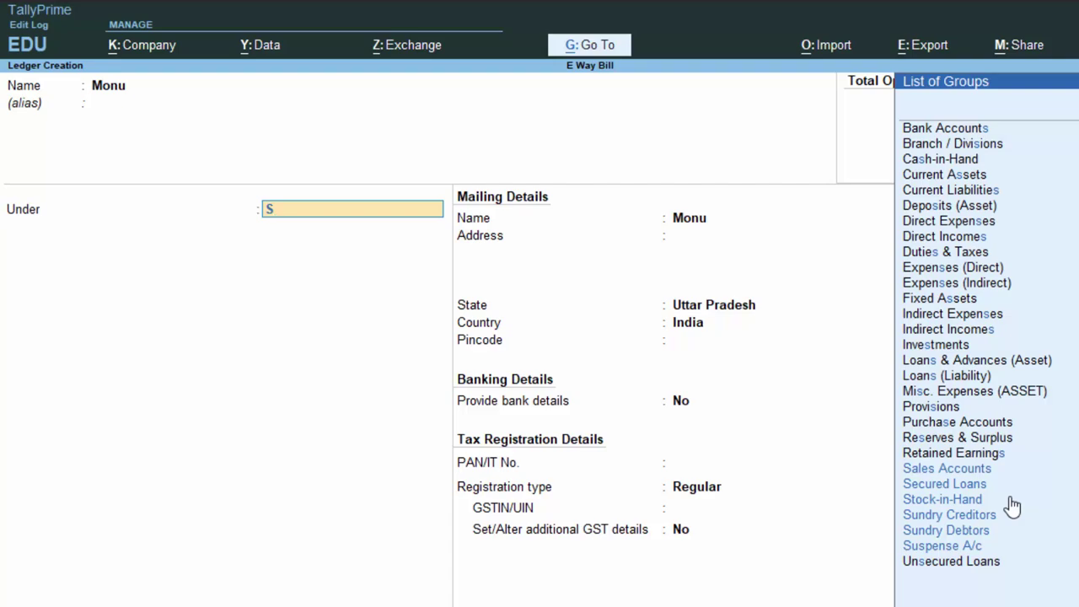
key("Down")
key("Down")
key("Down")
key("Down")
key("Return")
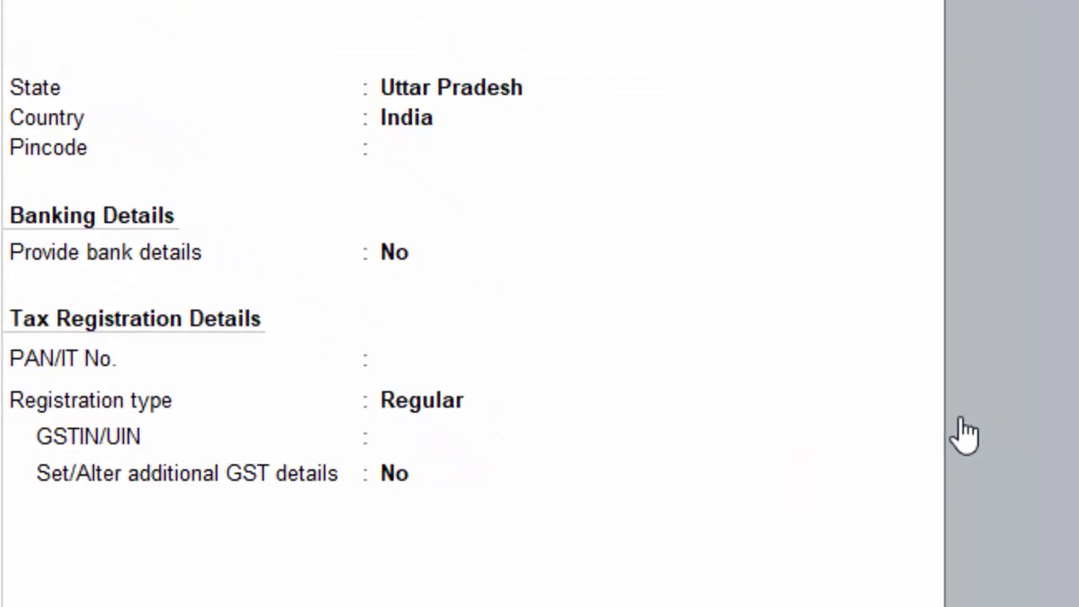
- Set the customer ledger's state to Uttarakhand, save the ledger, and return to the Gateway of Tally
key("Return")
key("Return")
key("Return")
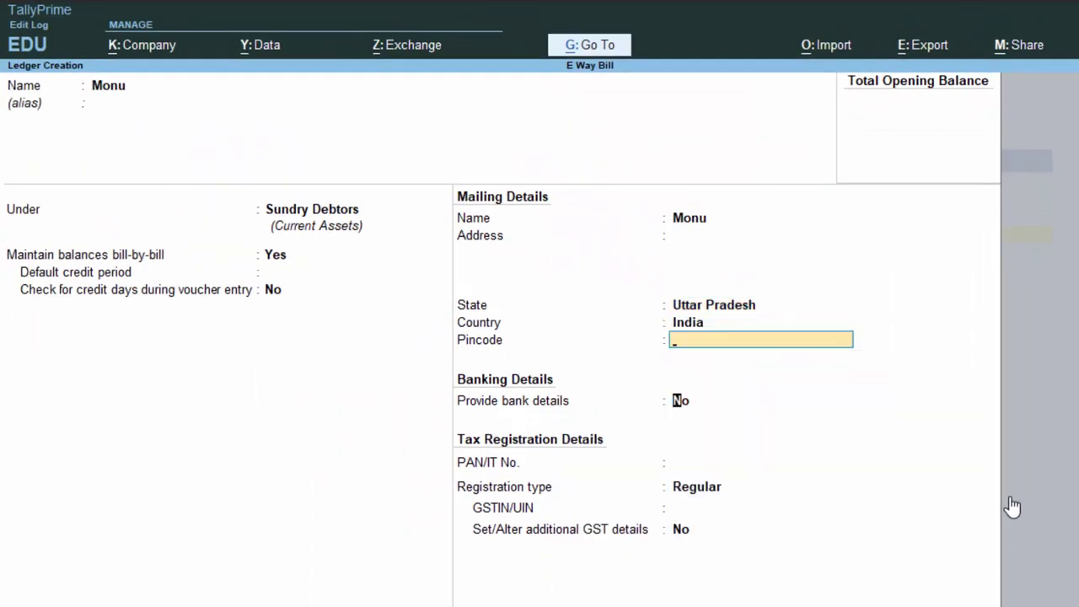
key("Return")
key("BackSpace")
key("BackSpace")
key("BackSpace")
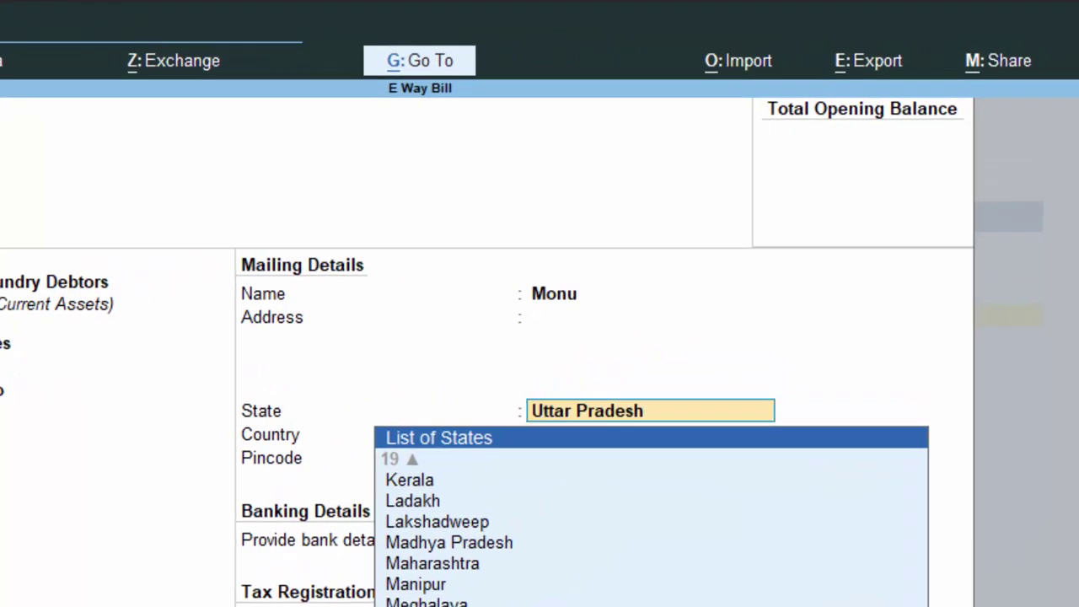
key("Down")
key("Return")
key("Return")
key("Return")
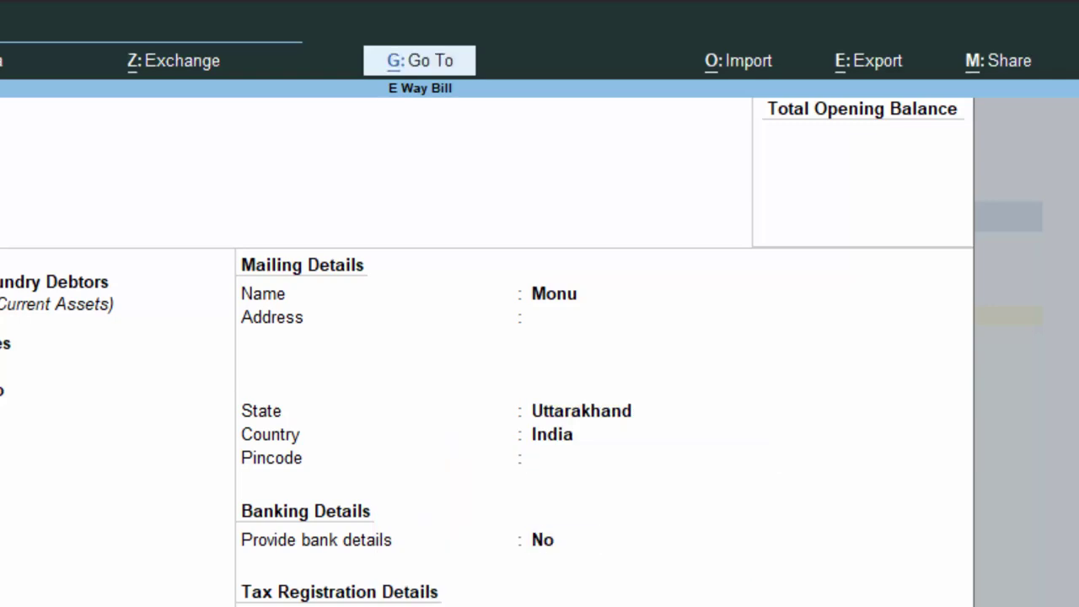
key("ctrl+a")
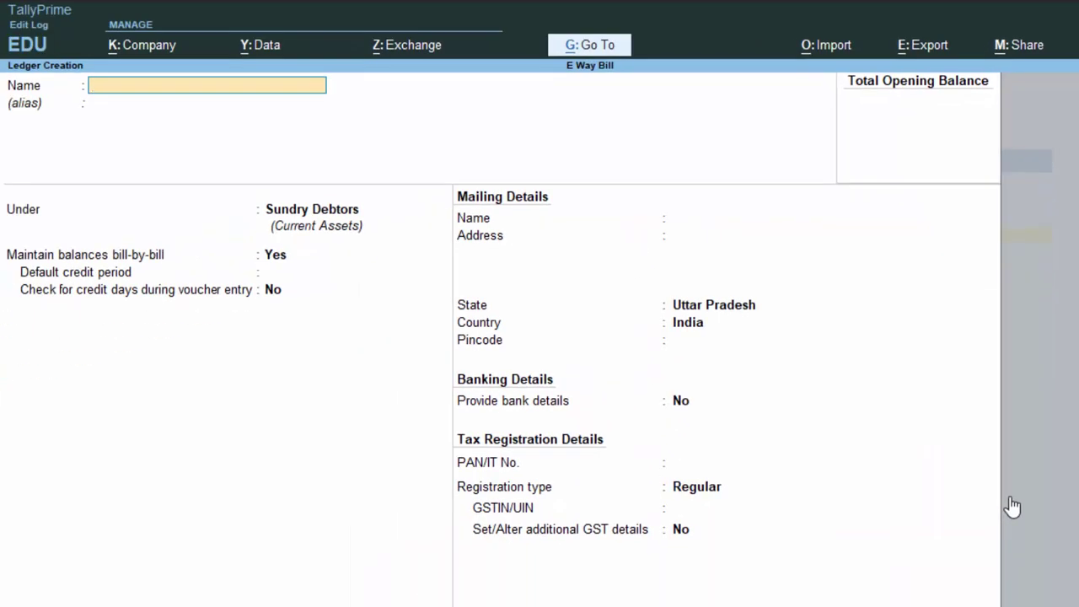
key("Escape")
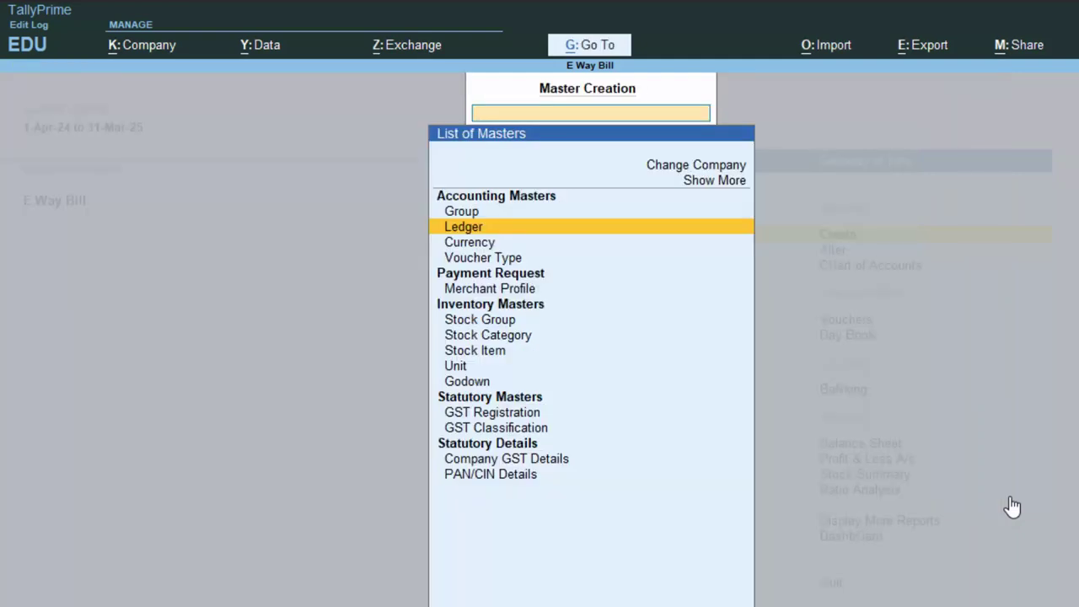
key("Escape")
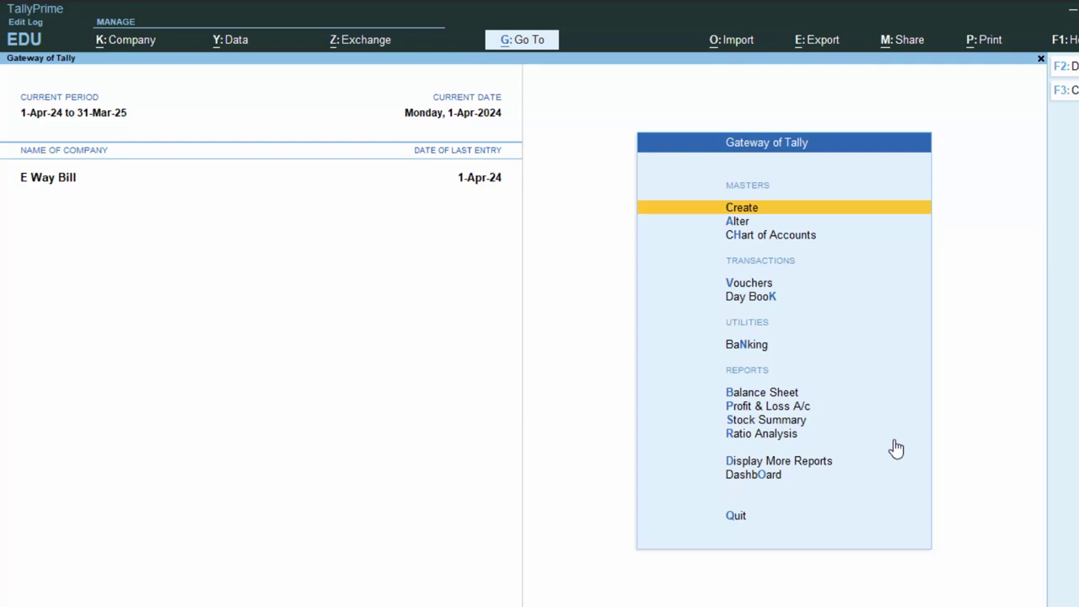
- Start a new sales voucher and select the customer's ledger as the party account
key("v")
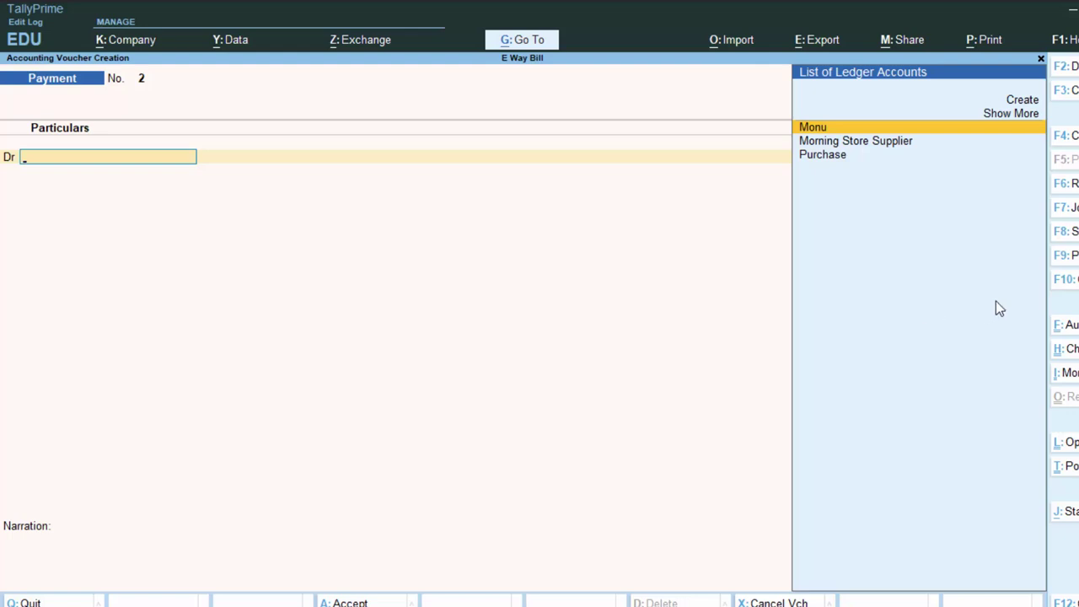
left_click(1073, 238)
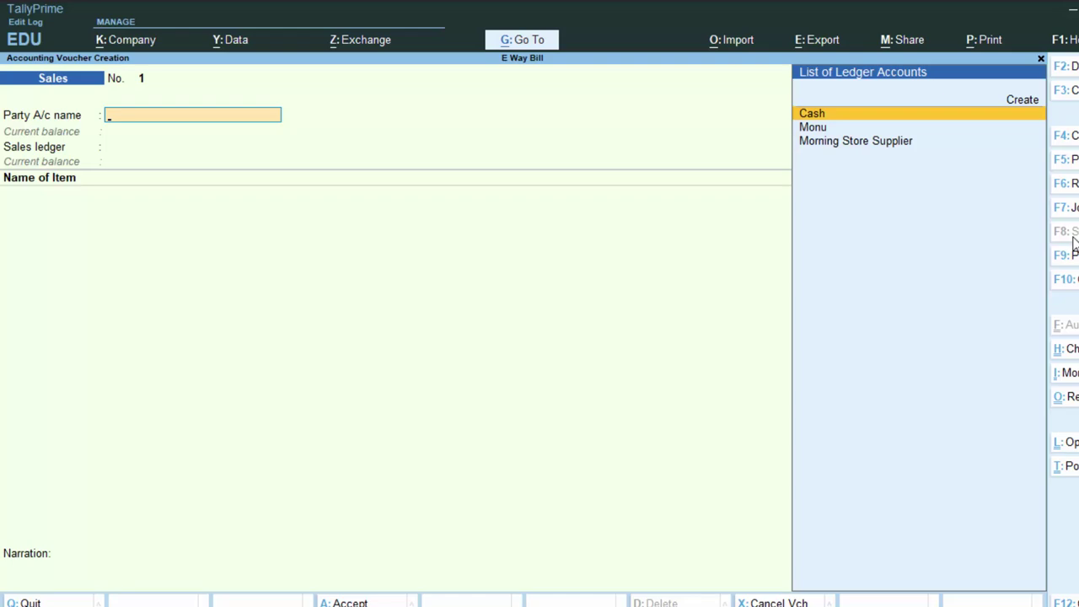
key("Down")
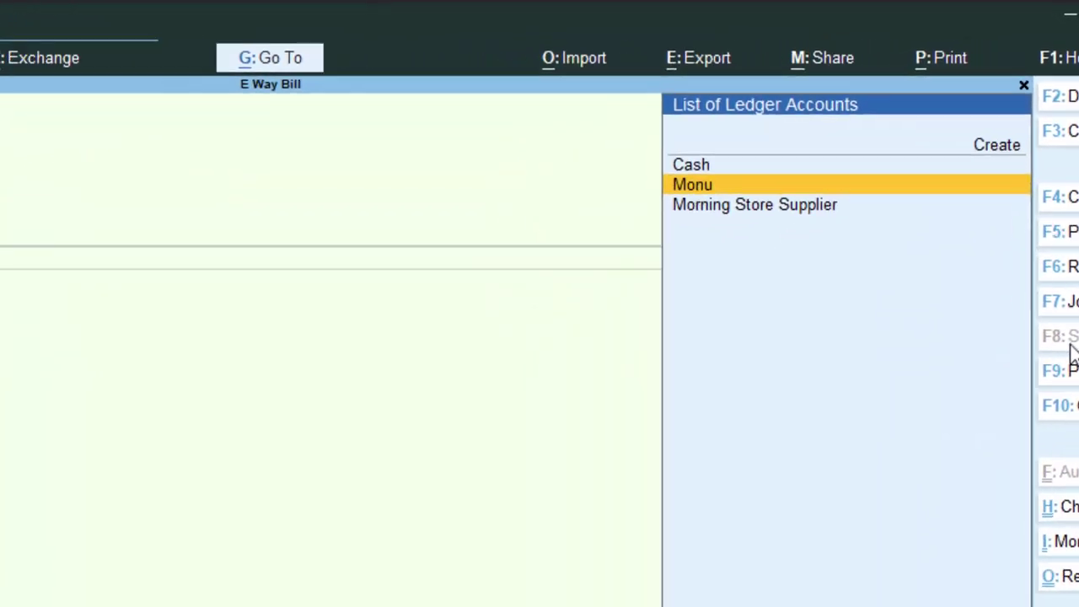
key("Return")
- Leave the dispatch details blank and accept the party details with Uttarakhand as place of supply
key("Return")
key("Return")
key("Return")
key("Return")
key("Return")
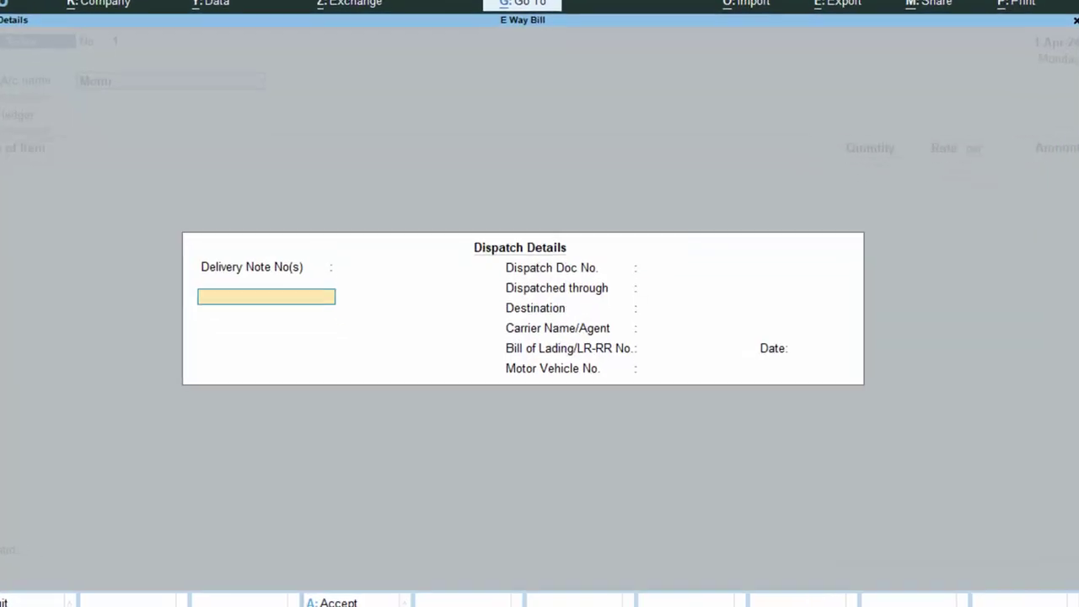
key("Return")
key("Return")
key("Return")
key("Return")
key("Return")
key("Return")
key("Return")
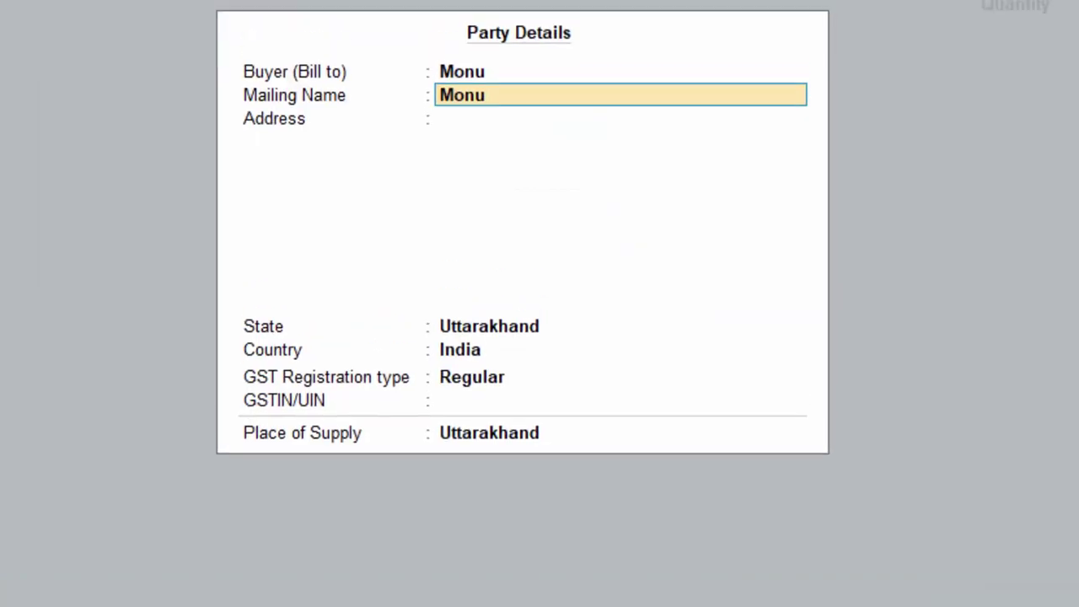
key("Return")
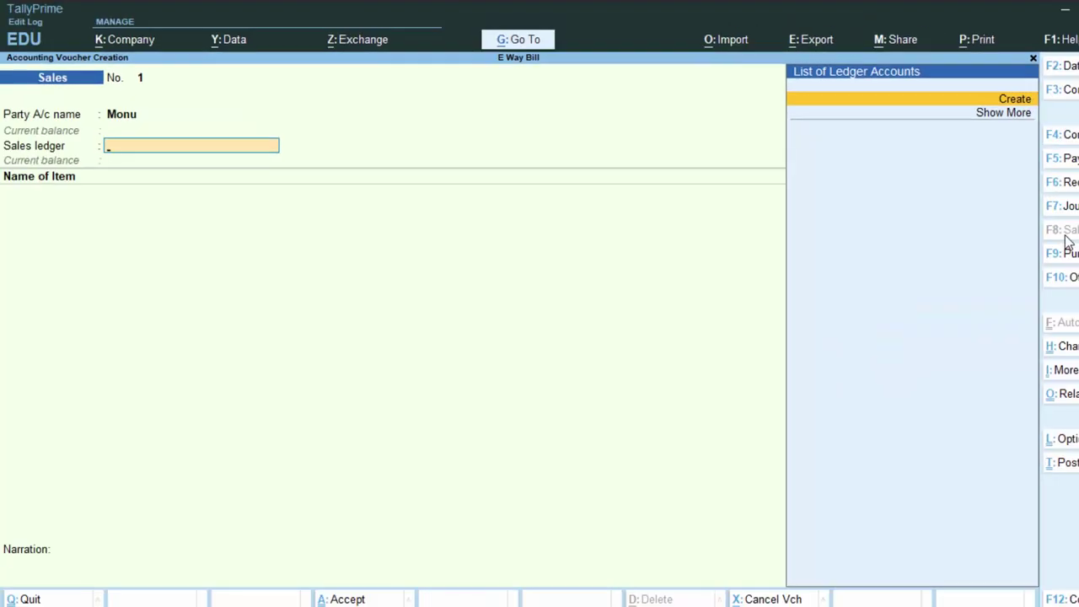
- Create a ledger named Sales A/c under Sales Accounts for the voucher's sales ledger, keeping its ledger type Not Applicable
key("Return")
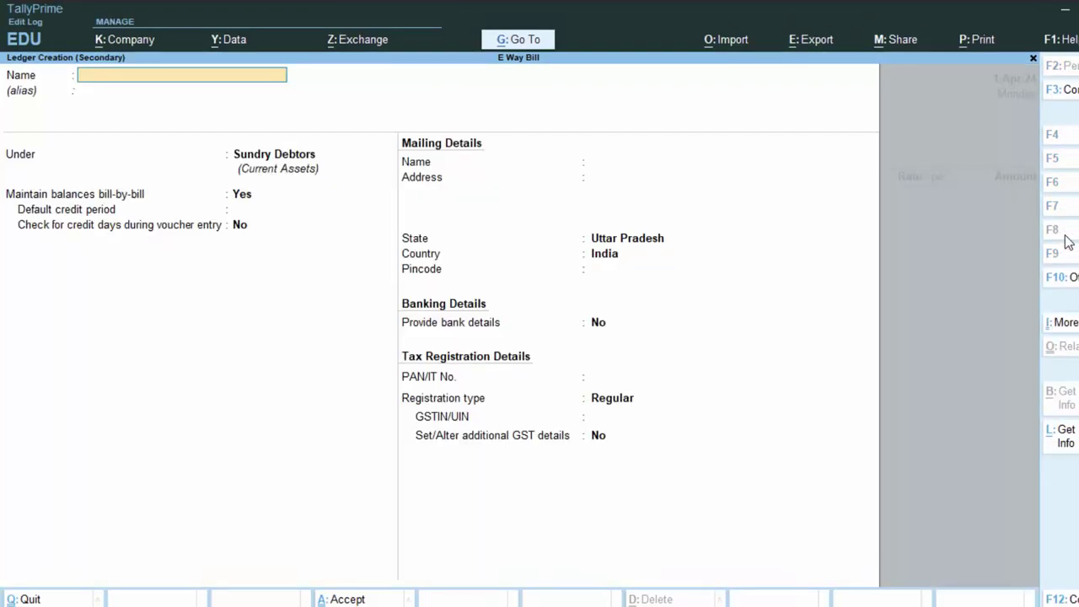
type("Sales")
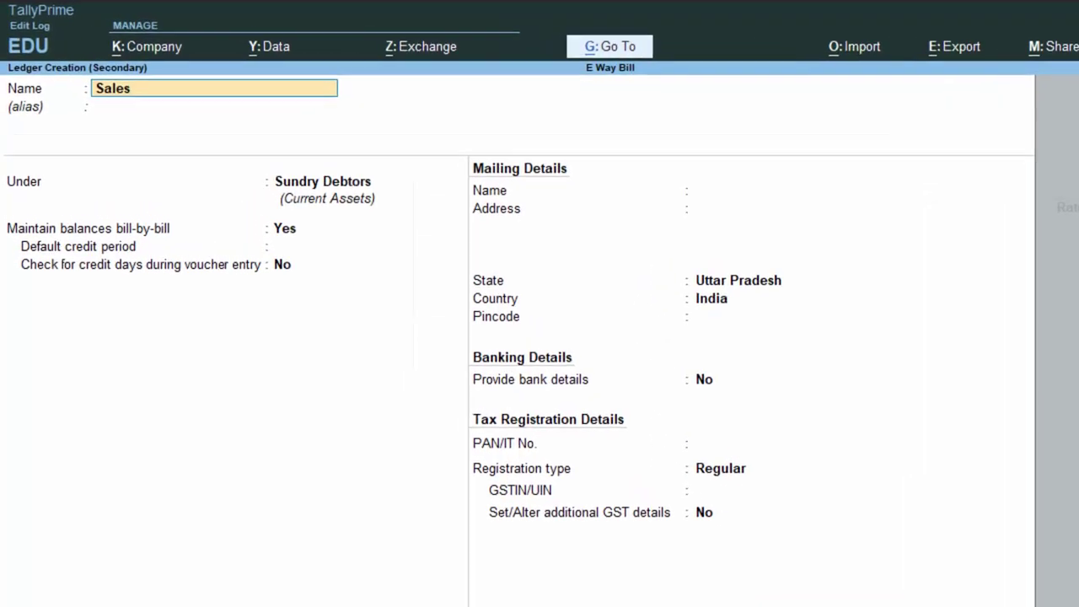
type(" A/c")
key("Return")
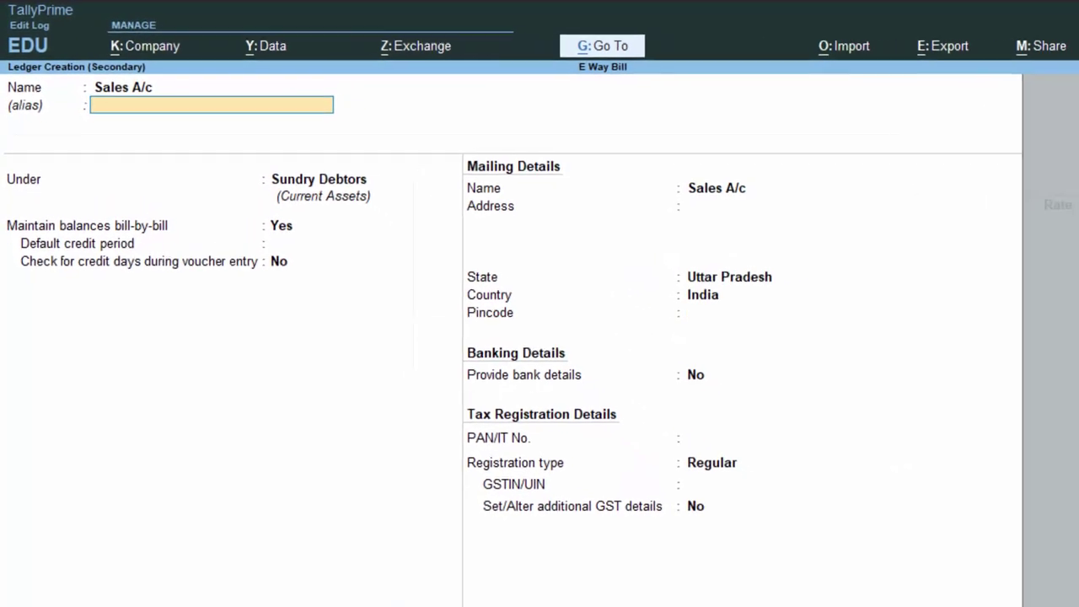
key("Return")
type("s")
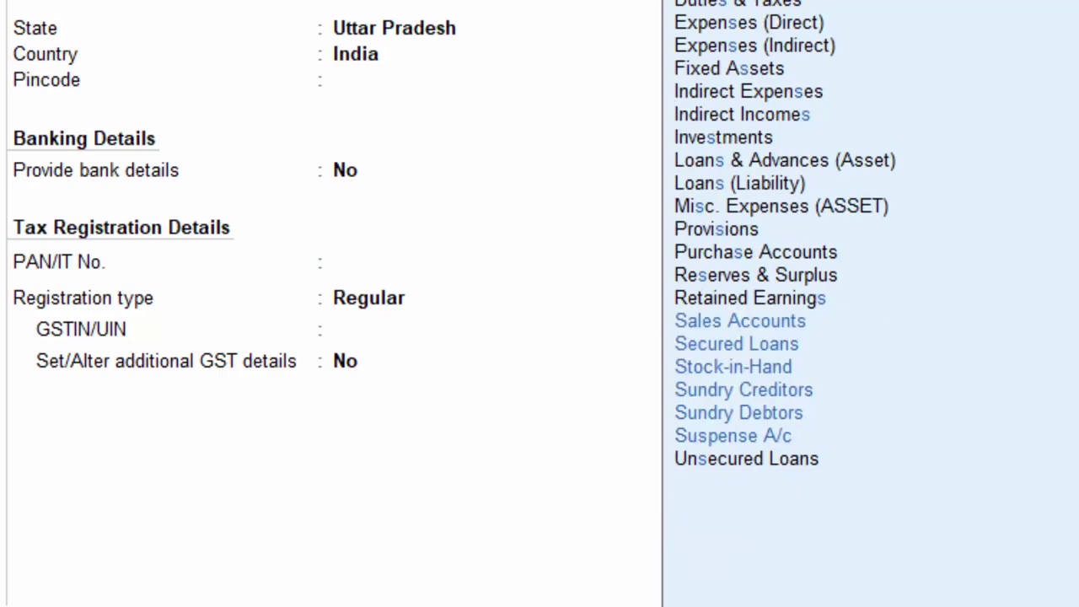
key("Return")
key("Return")
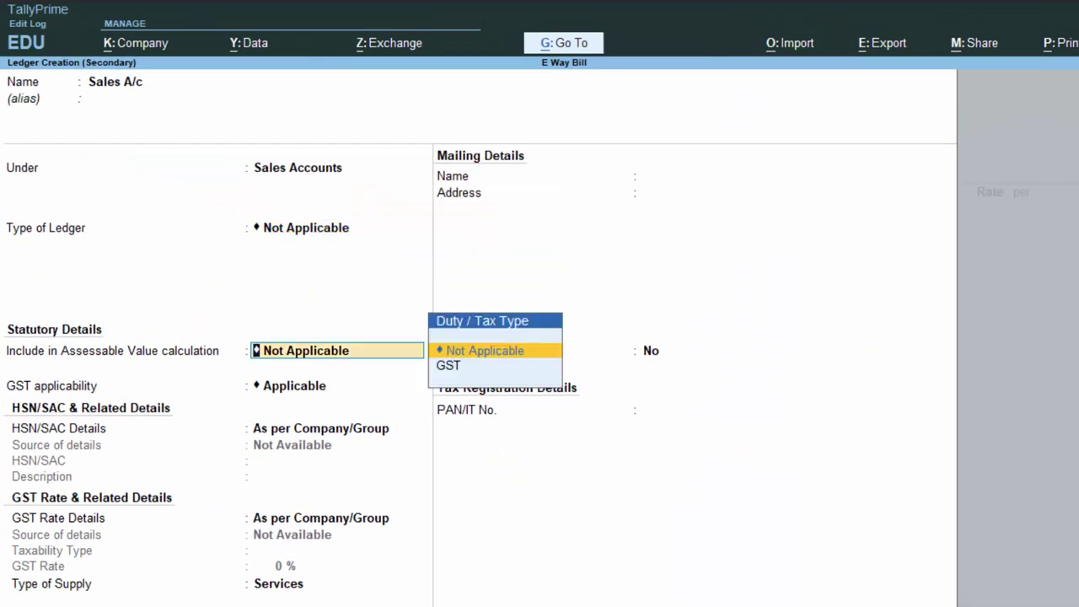
- Accept the Sales A/c ledger's default statutory details, with GST Applicable and supply type Services, and save it
key("Return")
key("Return")
key("Return")
key("Return")
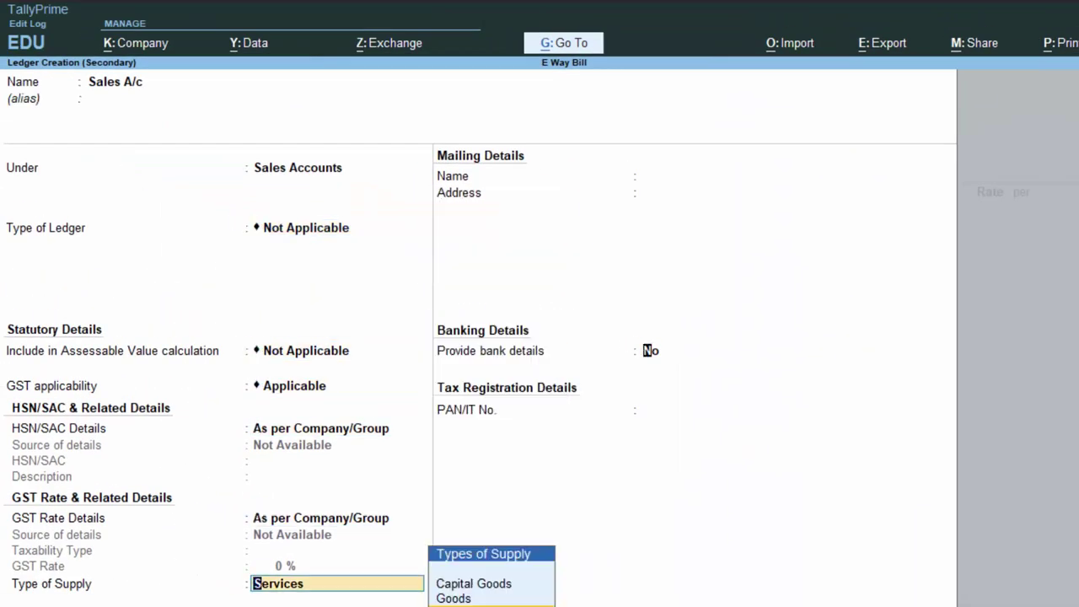
key("Return")
key("Return")
key("Return")
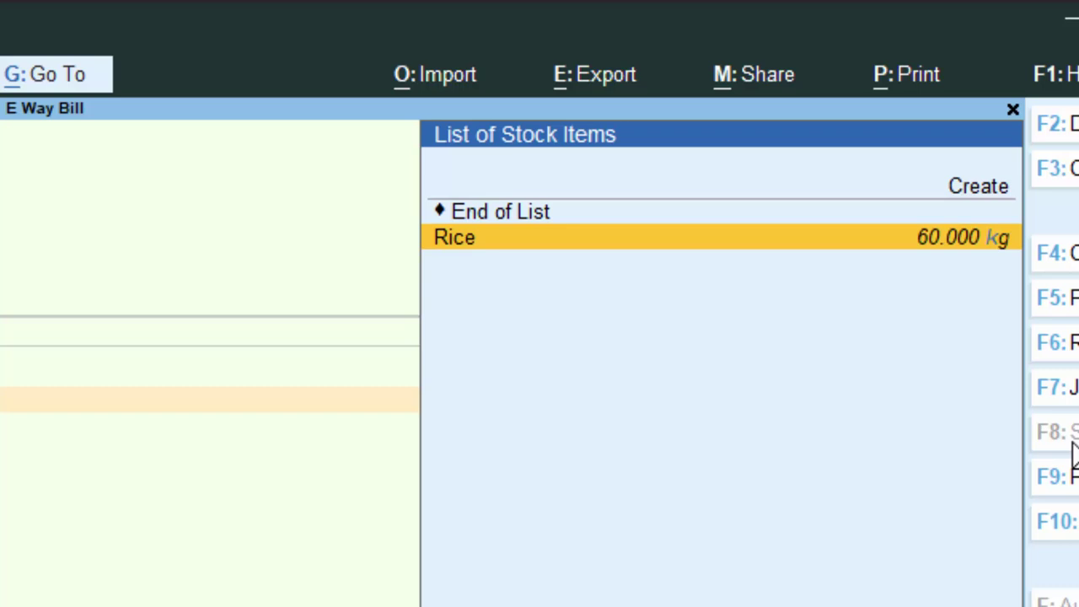
key("Up")
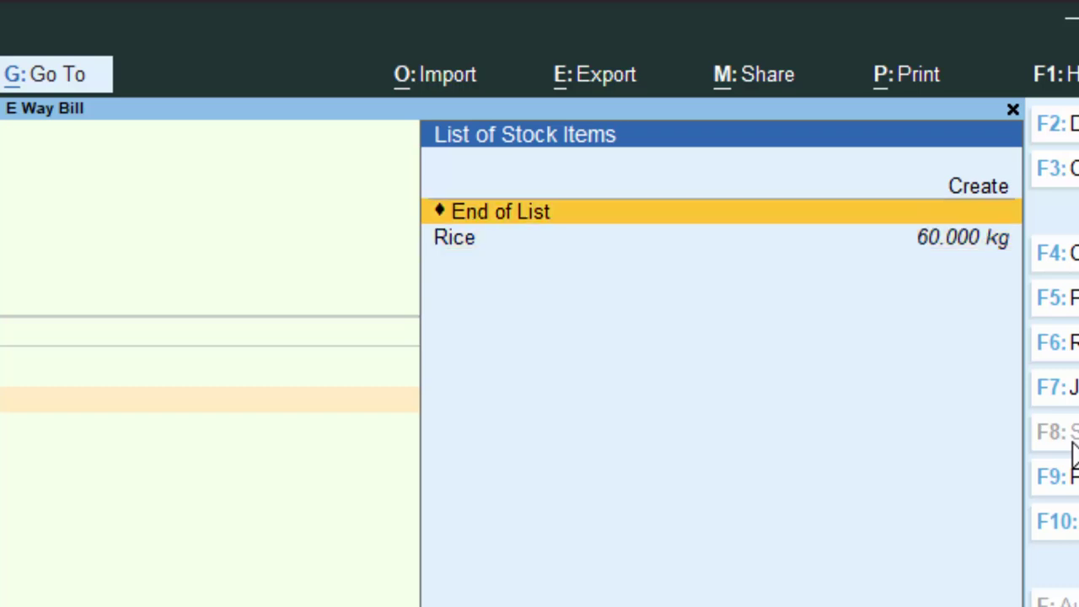
key("Return")
key("Return")
key("Return")
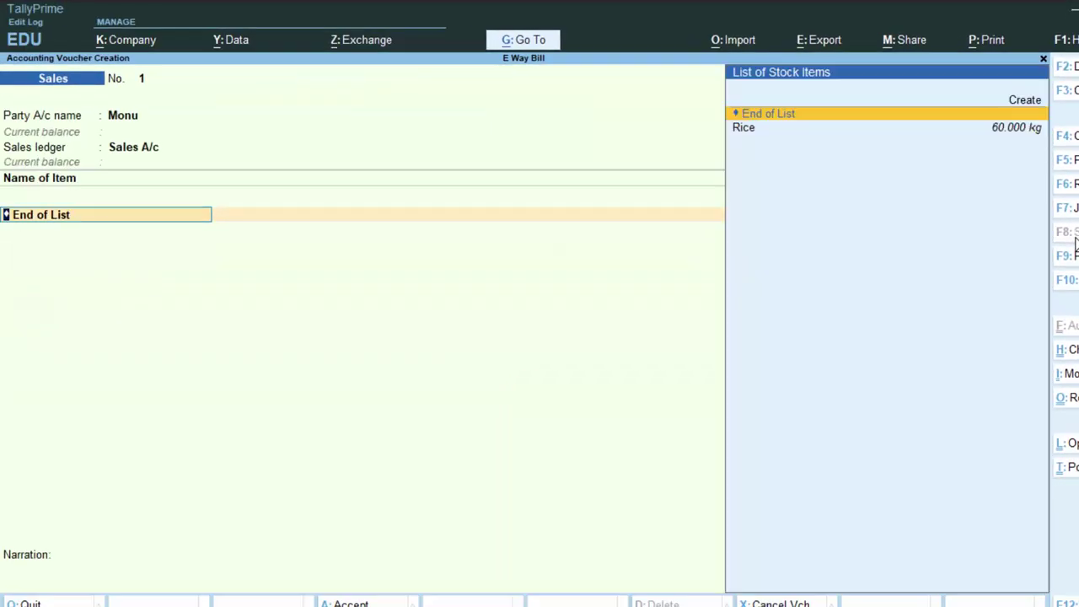
- Add Rice as the voucher's stock item with a quantity of 50 kg
key("Down")
key("Return")
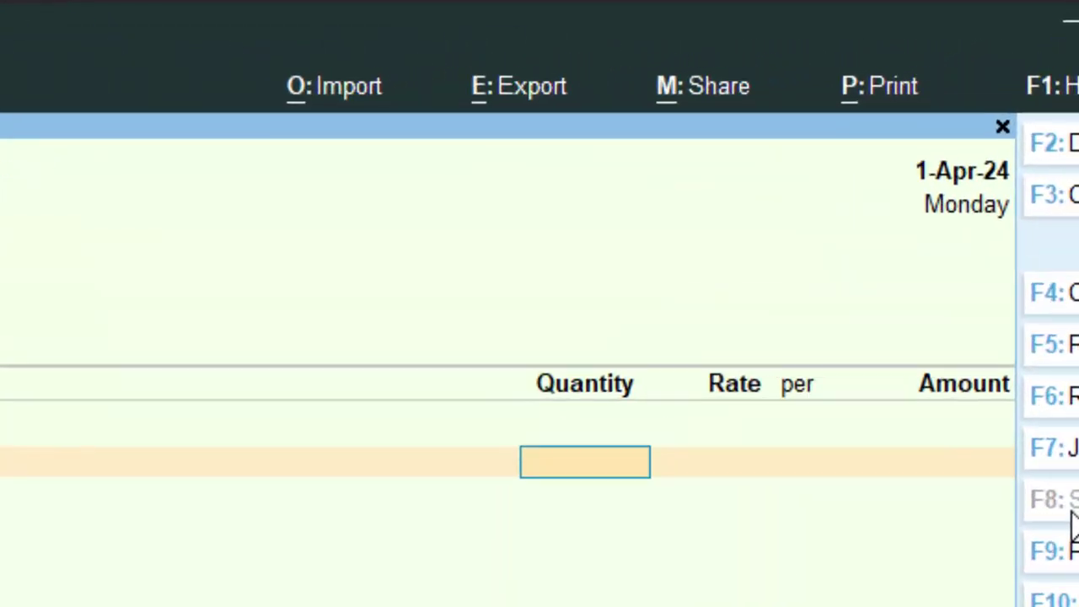
key("BackSpace")
key("Return")
type("50")
key("Return")
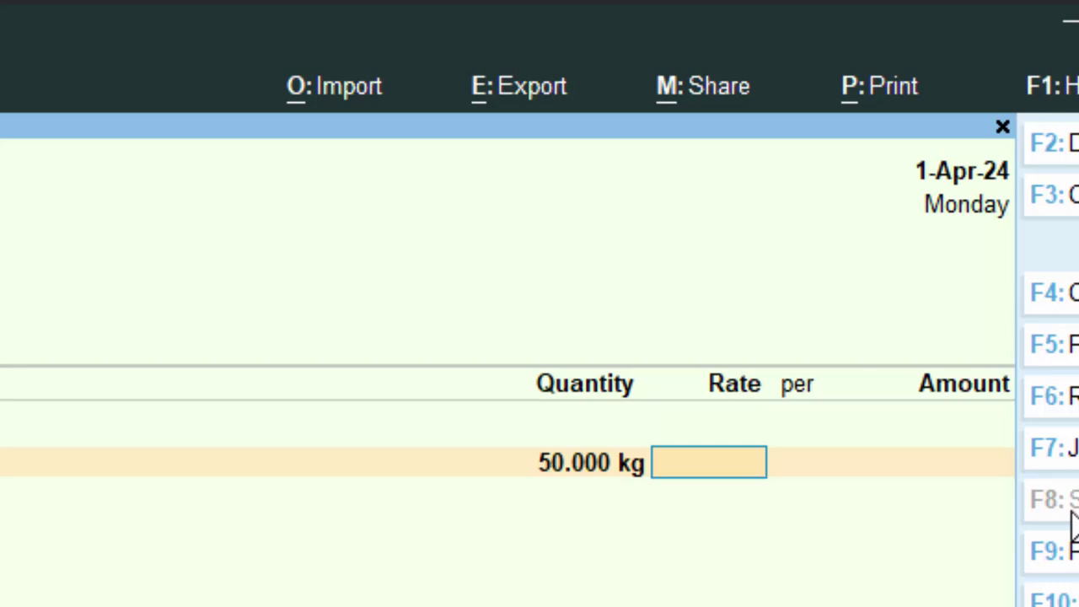
- Set the Rice rate to 80 per kg and end the voucher's item list
type("80")
key("Return")
key("Return")
key("Return")
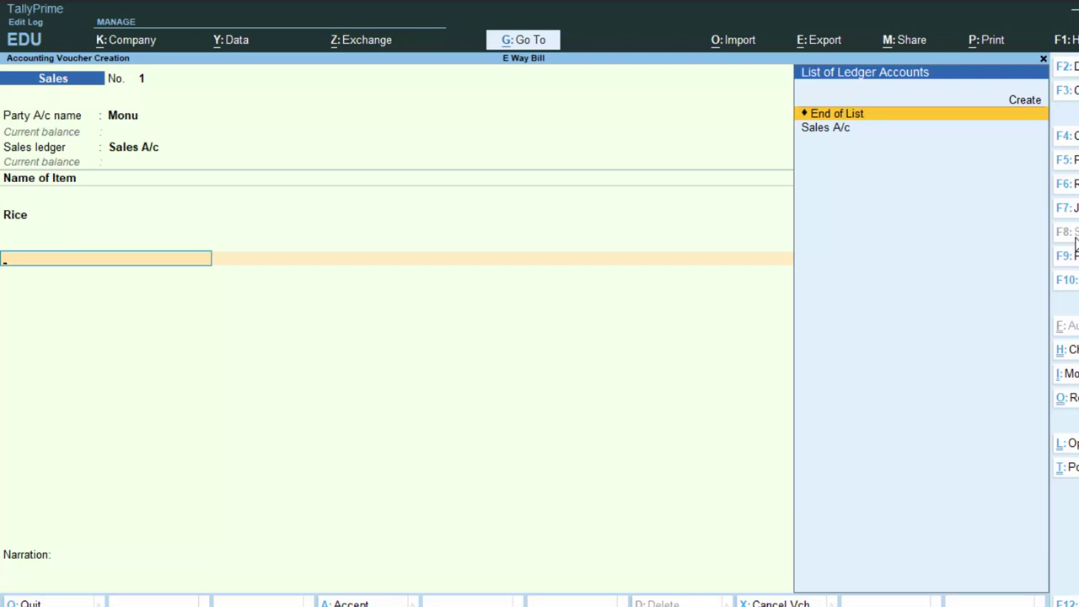
key("BackSpace")
key("Return")
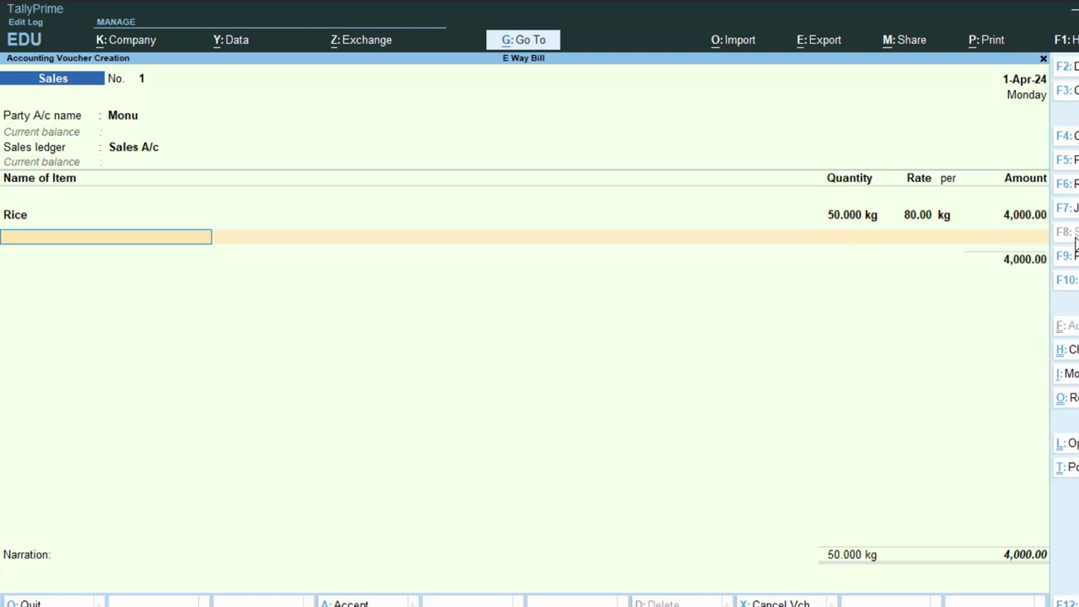
key("Return")
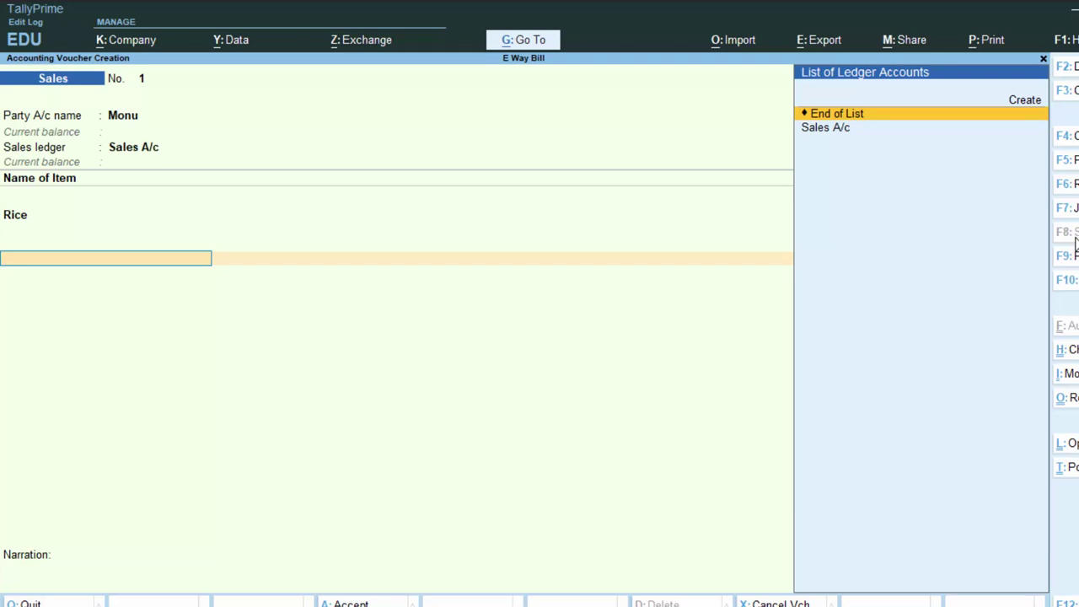
- Create a ledger named Cgst from the voucher's additional ledger line and place it under Duties & Taxes
key("alt+c")
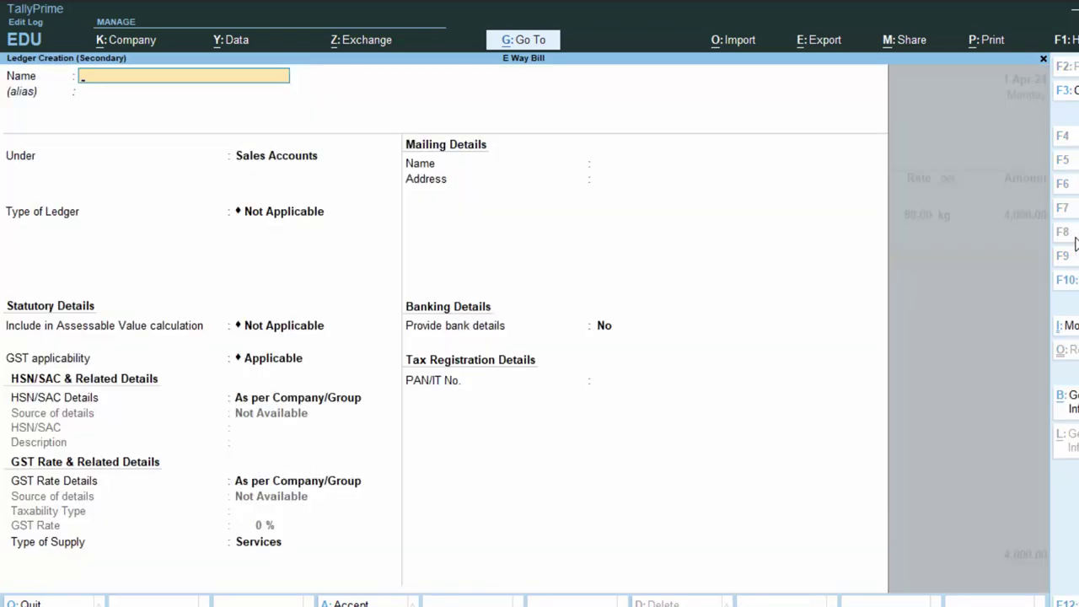
type("Cgst")
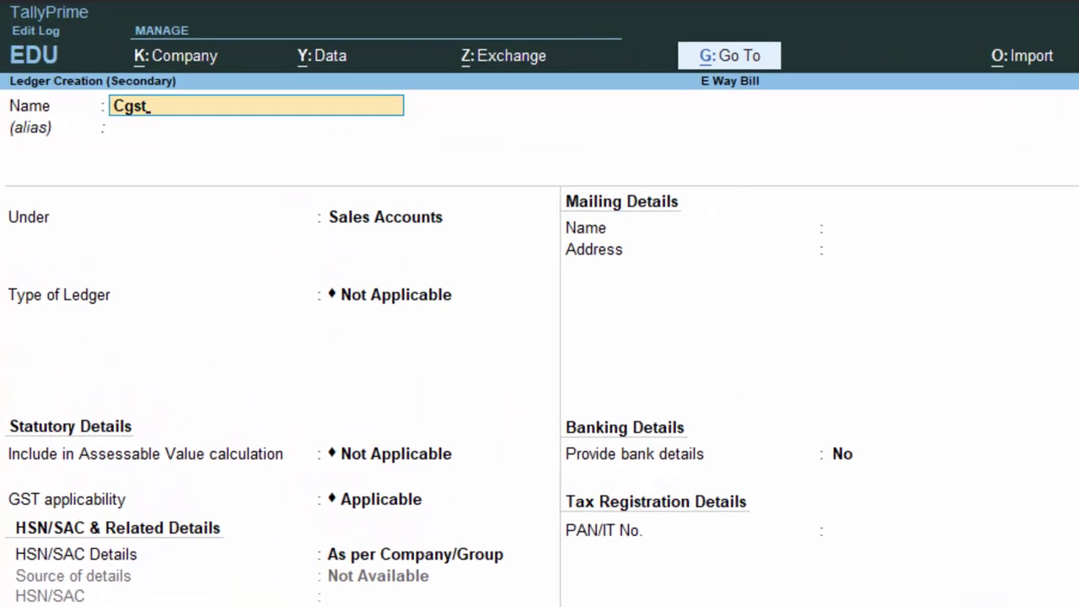
key("Return")
key("Return")
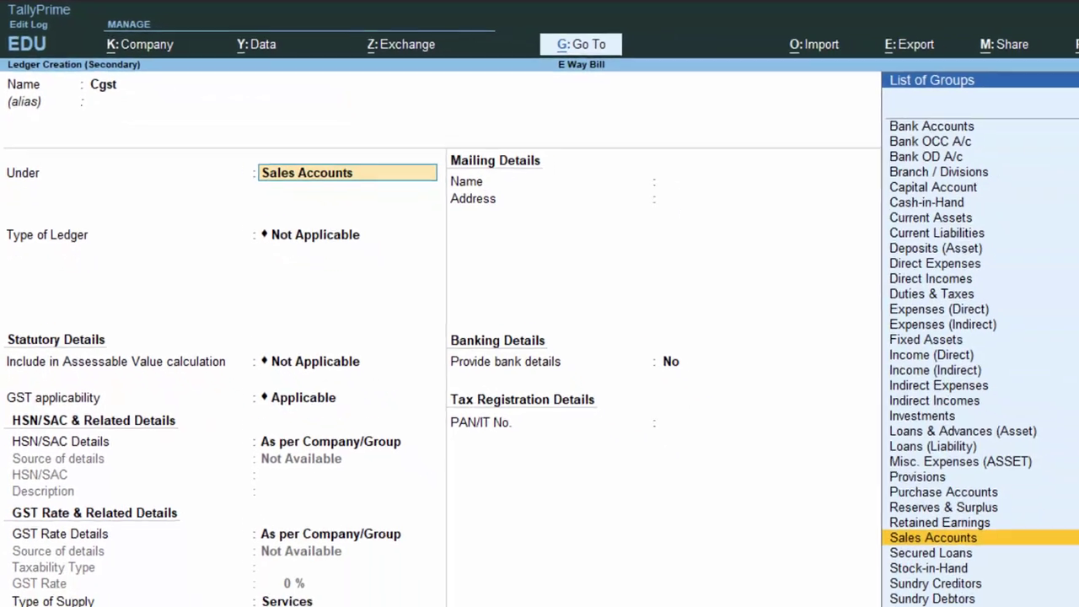
type("D")
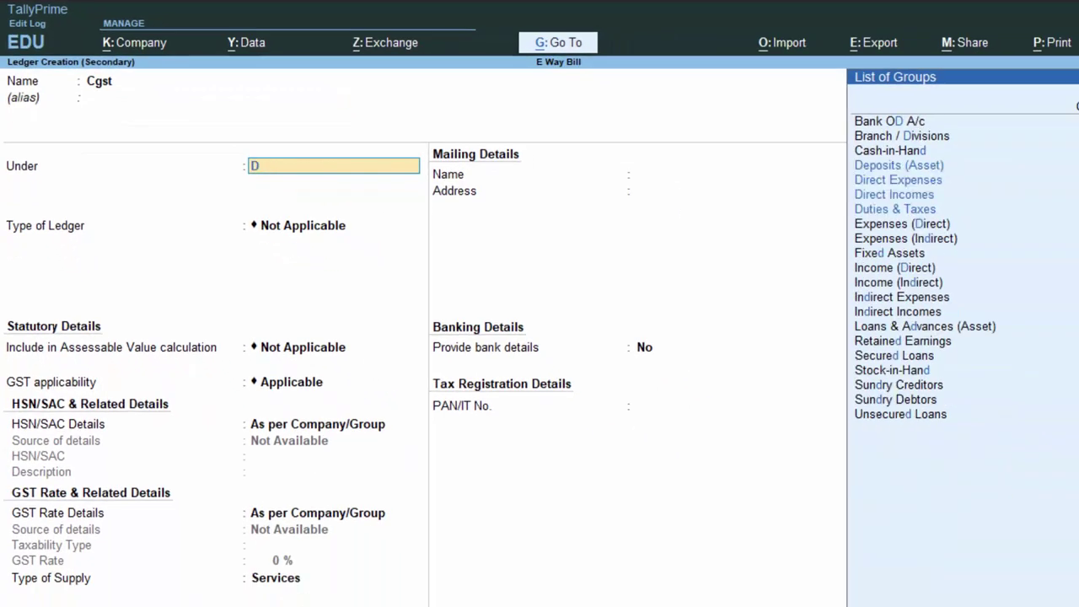
key("Down")
key("Down")
key("Down")
key("Down")
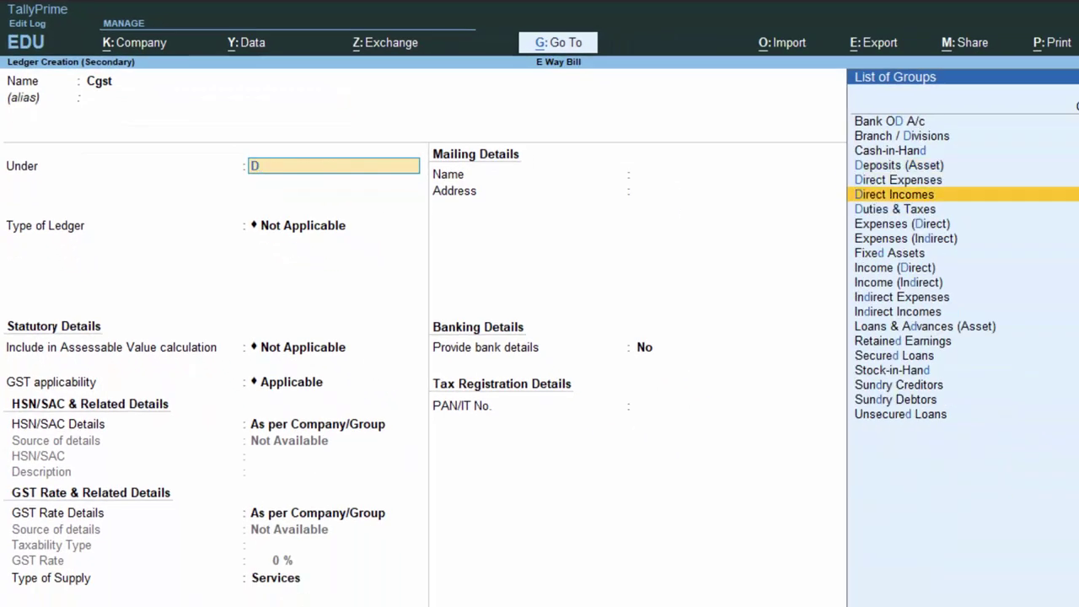
key("Return")
- Set the Cgst ledger's type of duty/tax to GST and its tax type to CGST
key("Up")
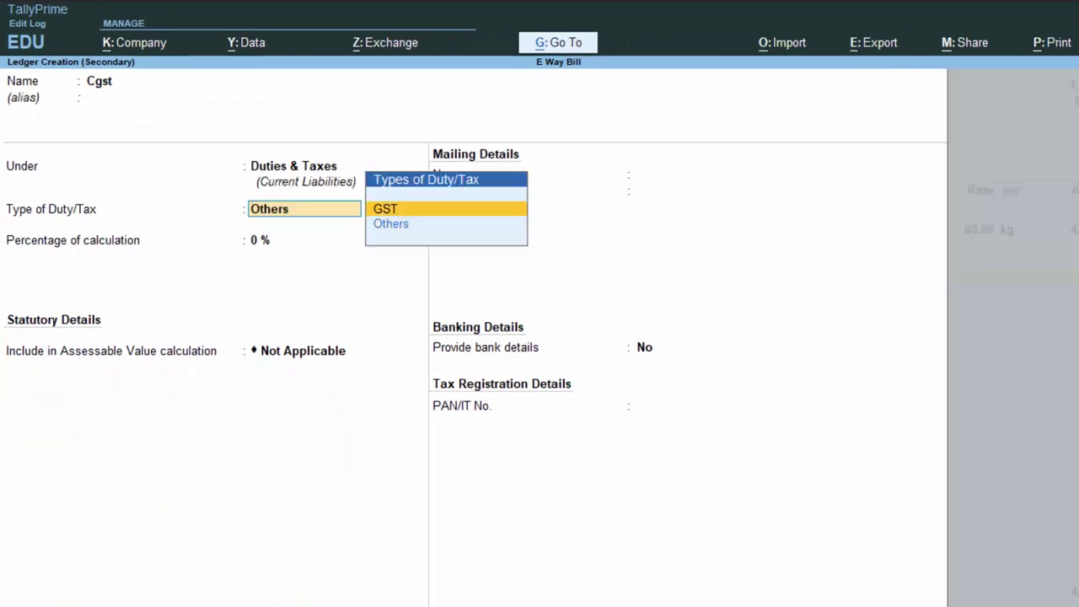
key("Return")
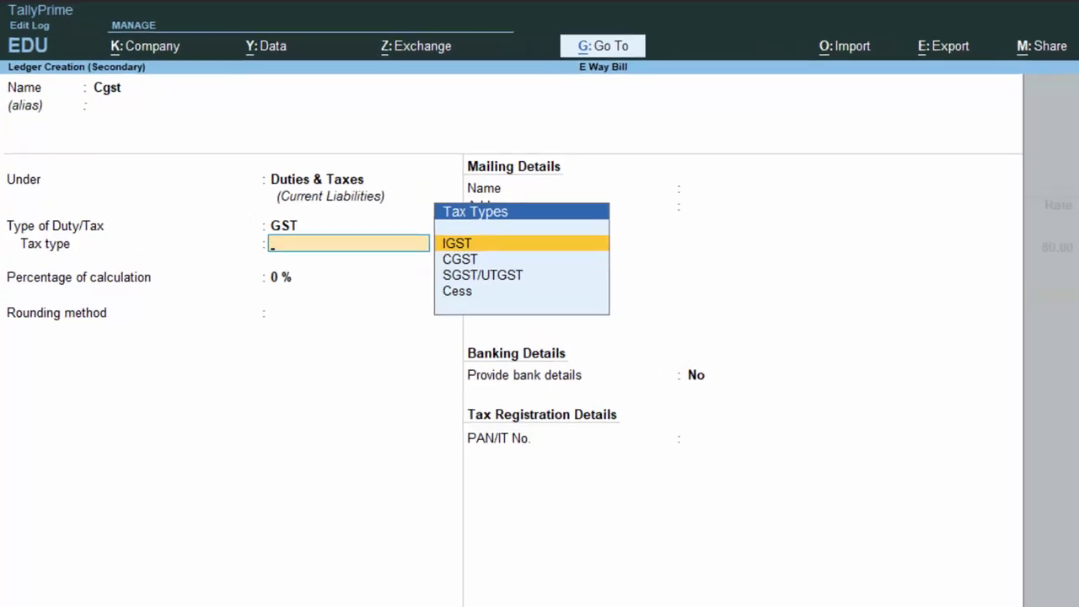
key("Down")
key("Return")
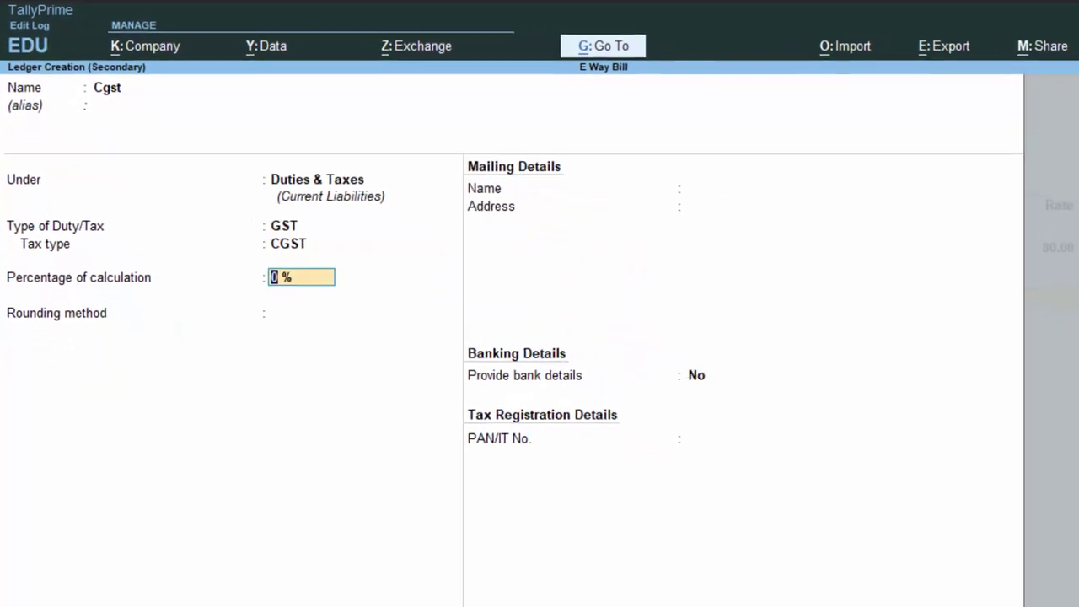
- Keep the Cgst ledger's percentage of calculation at 0 % and rounding method Not Applicable, and save the ledger
key("Return")
key("Return")
key("Return")
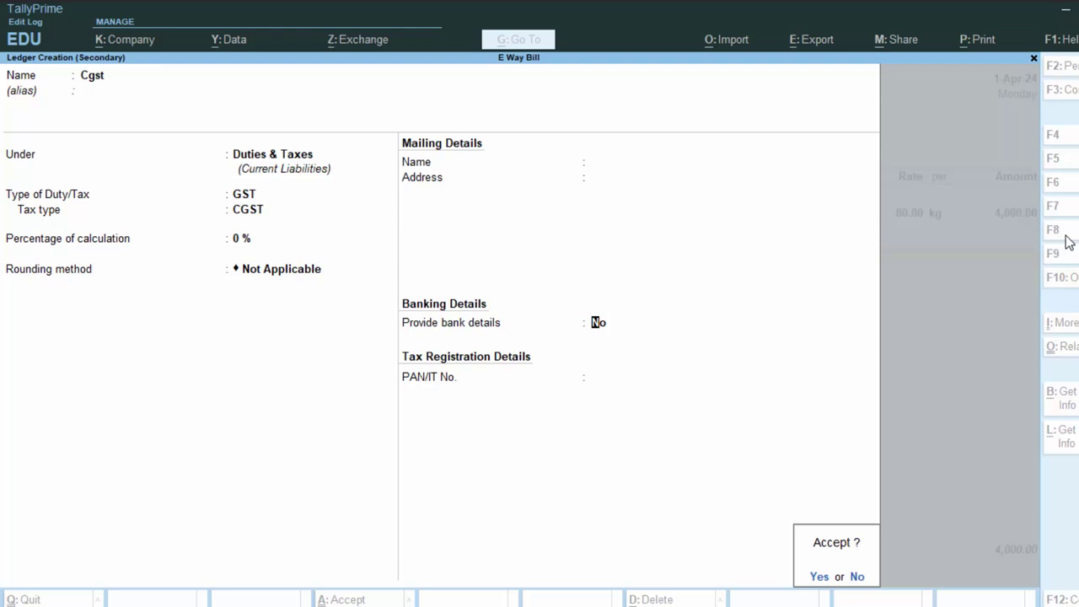
key("Return")
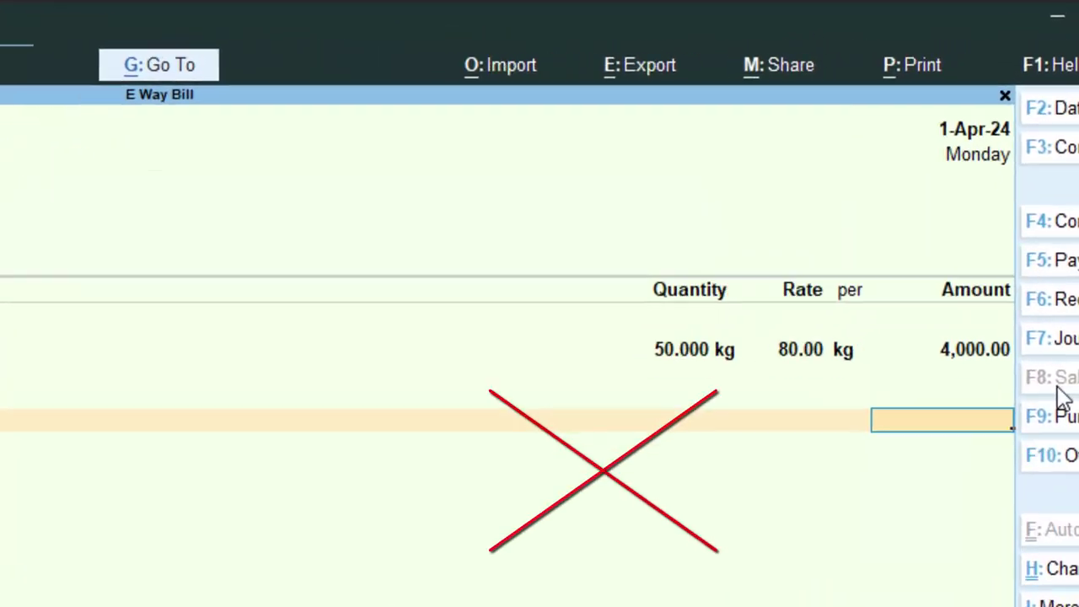
- Return to the voucher's Cgst line and create a ledger named Igst in its place, keeping it under Duties & Taxes
key("BackSpace")
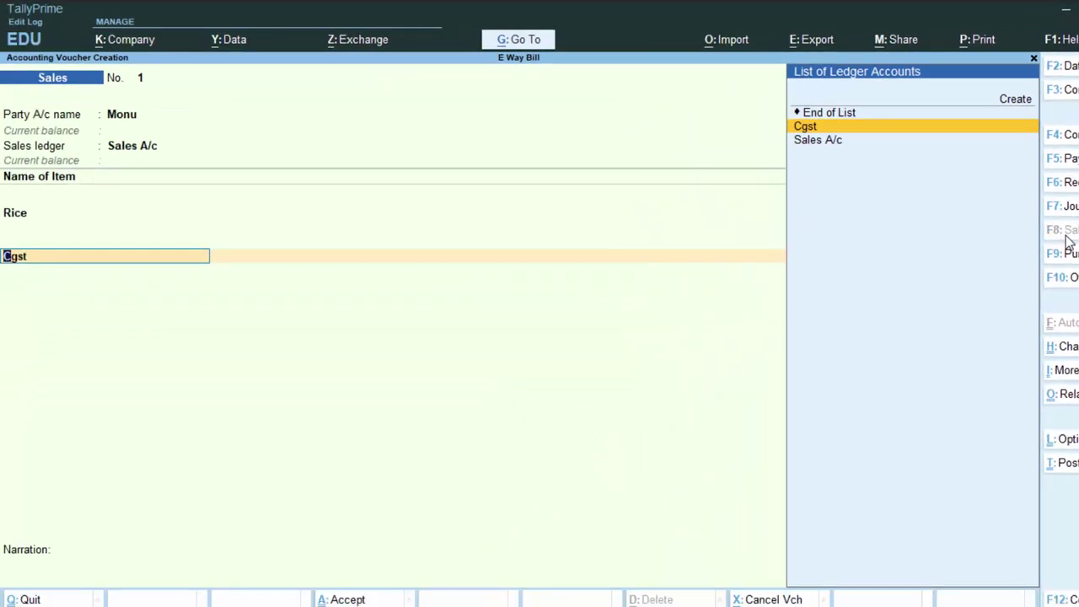
key("alt")
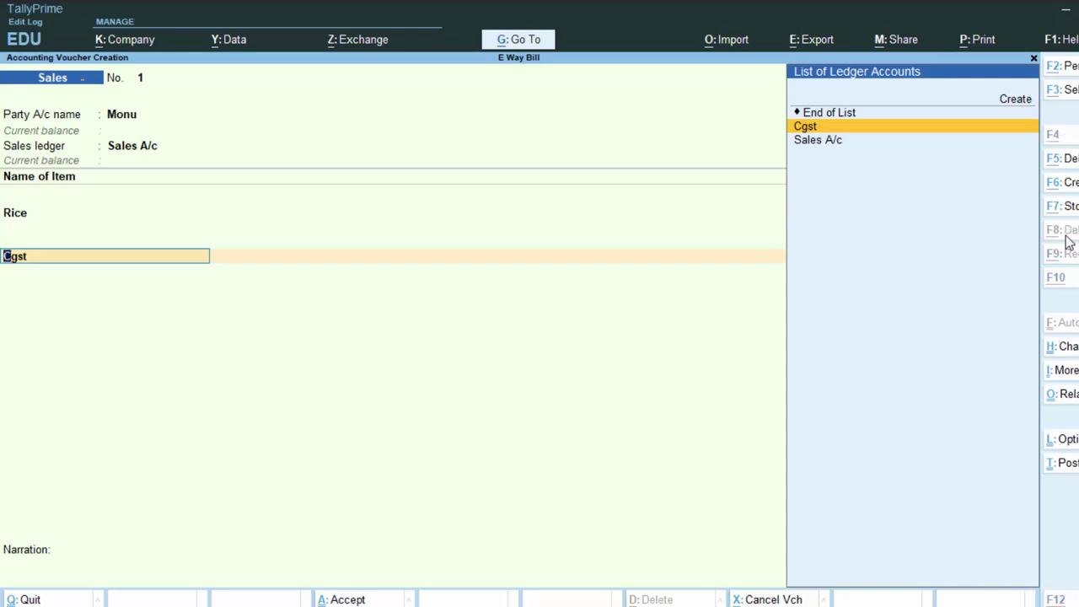
key("alt+c")
type("Igst")
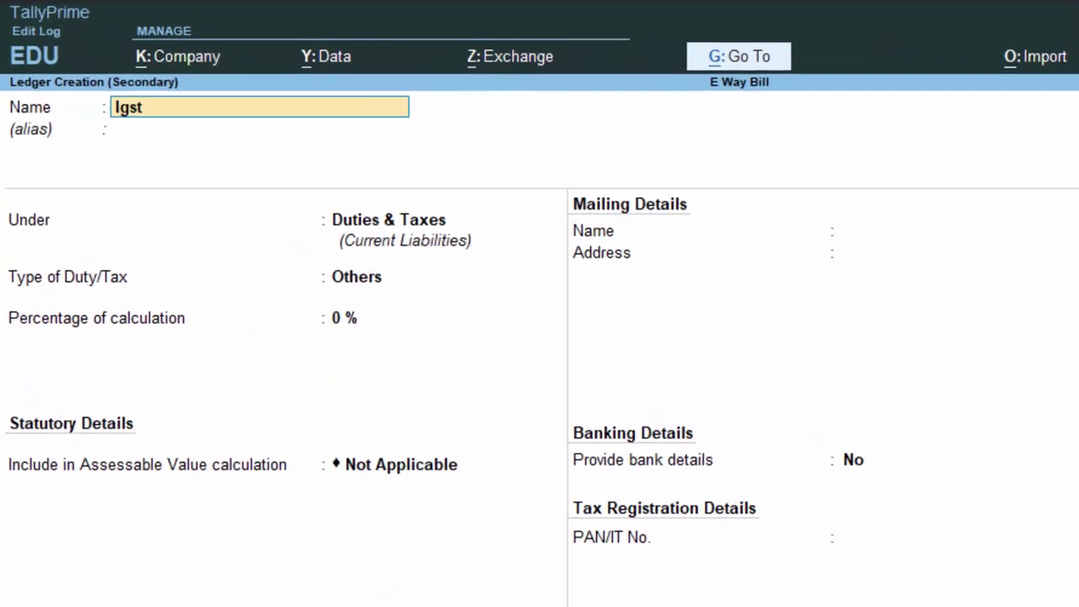
key("Return")
key("Return")
key("Return")
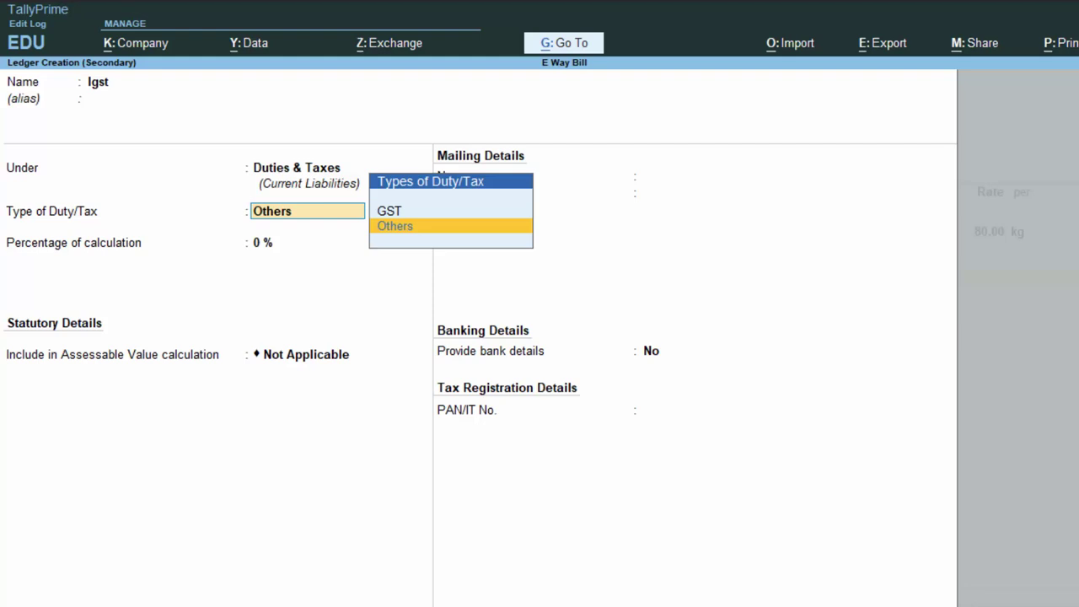
- Set the Igst ledger's type of duty/tax to GST and its tax type to IGST
key("Up")
key("Return")
key("Return")
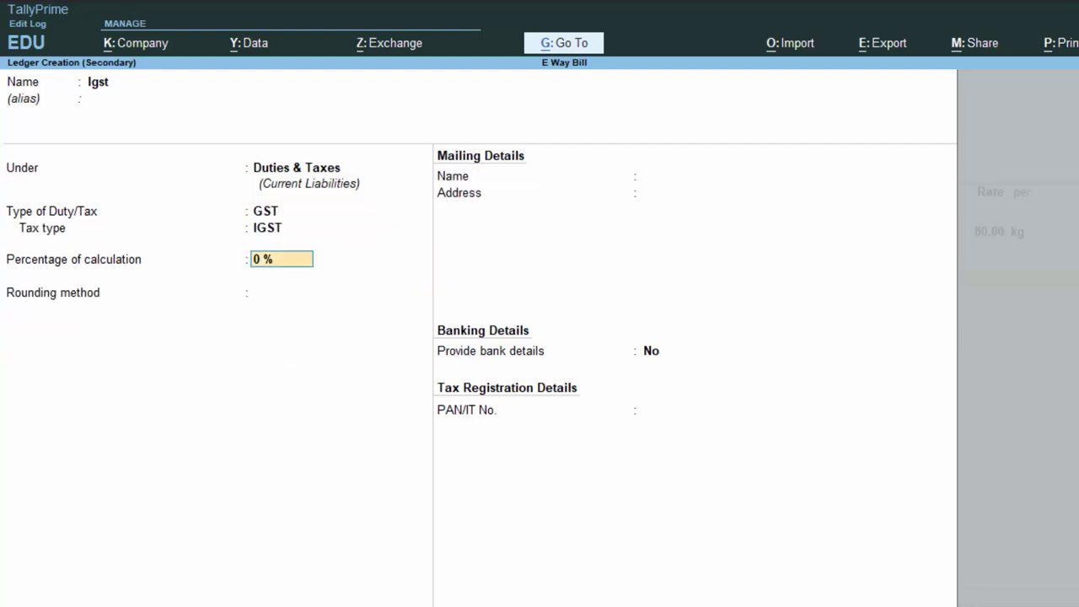
- Keep the Igst ledger's percentage at 0 %, set Normal Rounding with a limit of 0, and save the ledger
key("Return")
key("Down")
key("Down")
key("Return")
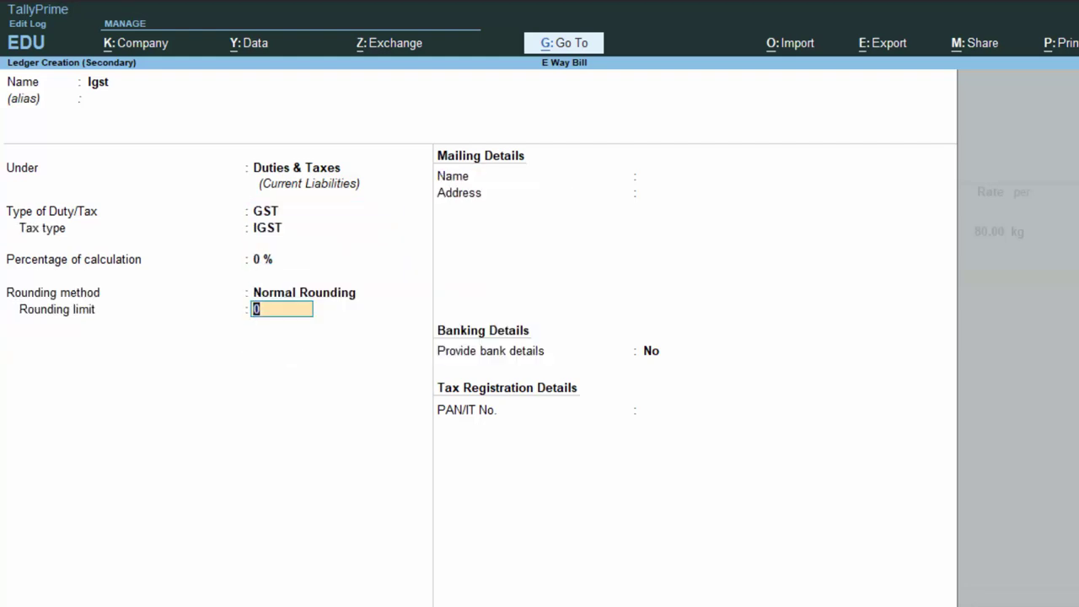
key("Return")
key("Return")
key("Return")
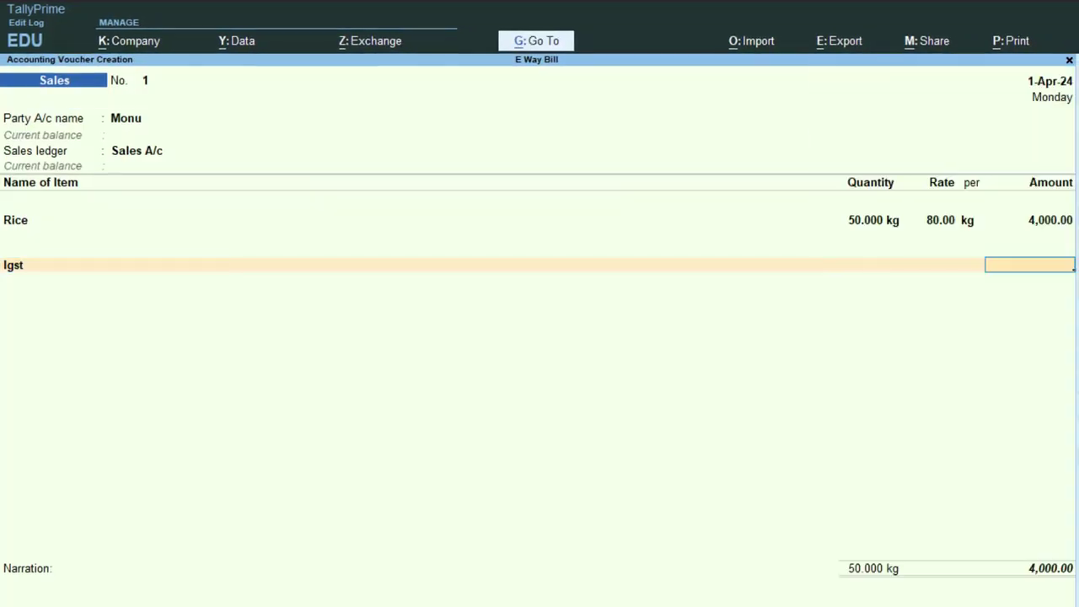